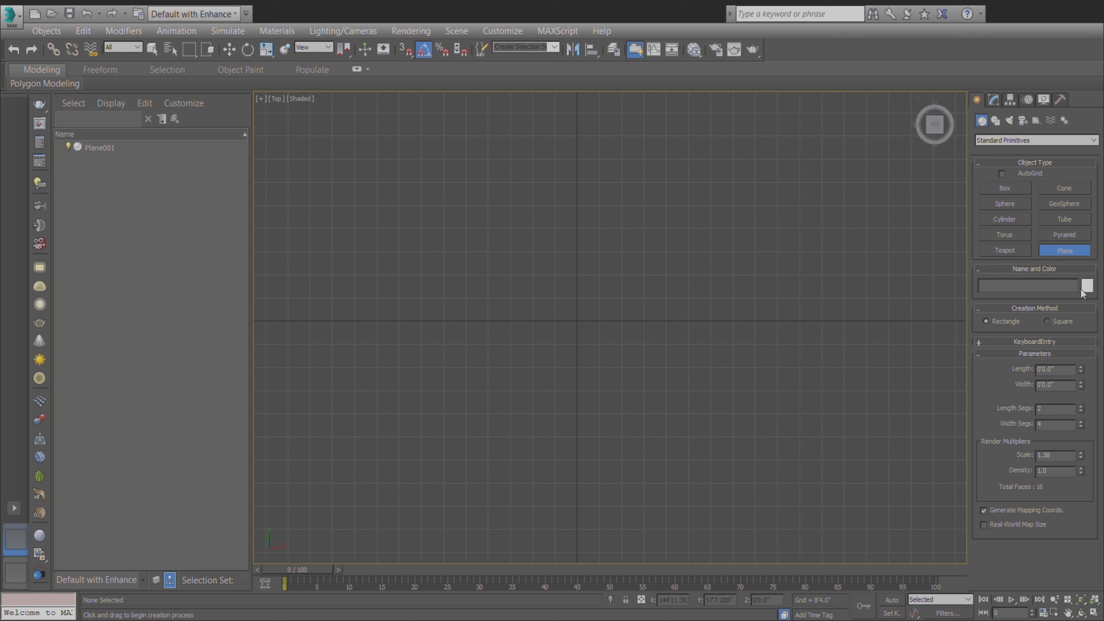
Step: Draw a rectangular plane about 142 feet long in the Top viewport
left_click(994, 99)
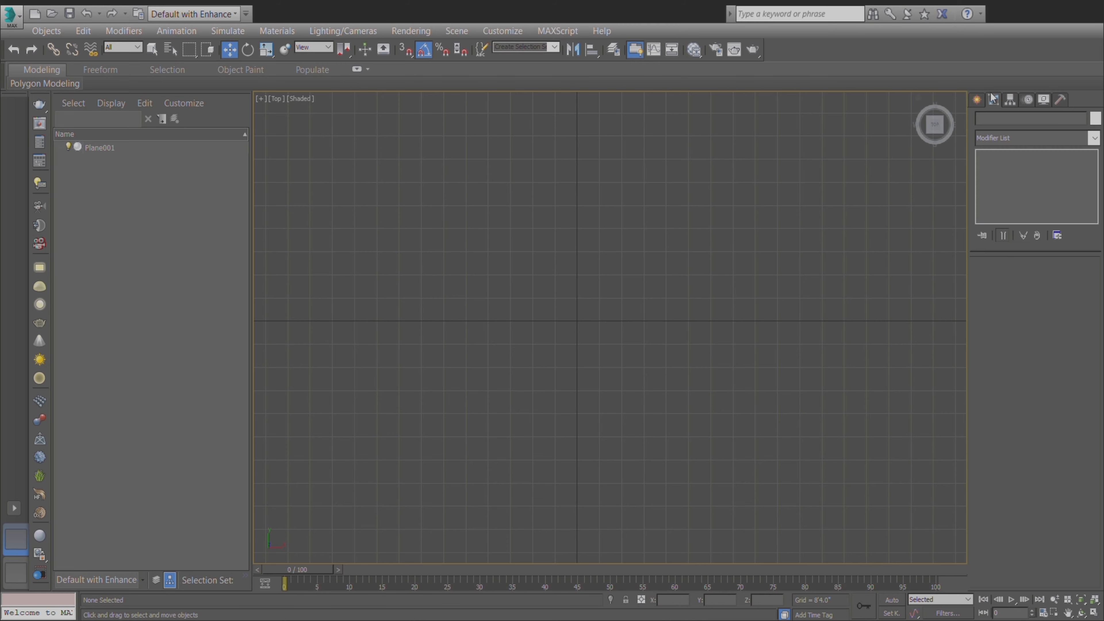
left_click(978, 100)
left_click(1065, 251)
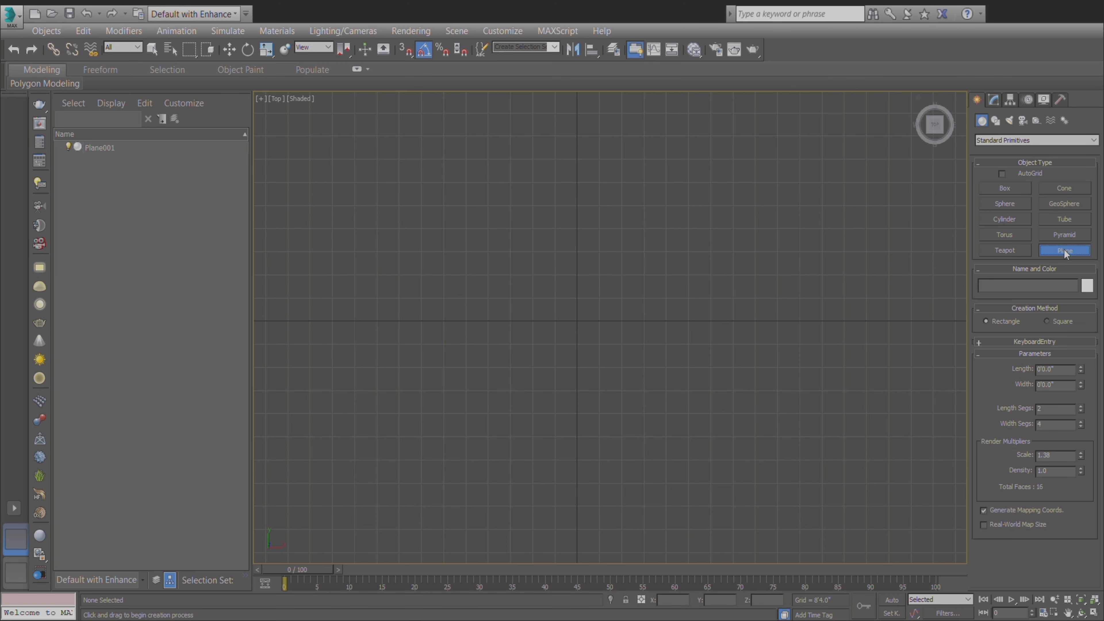
left_click_drag(458, 180, 784, 582)
scroll(658, 358, "down", 6)
scroll(680, 410, "up", 8)
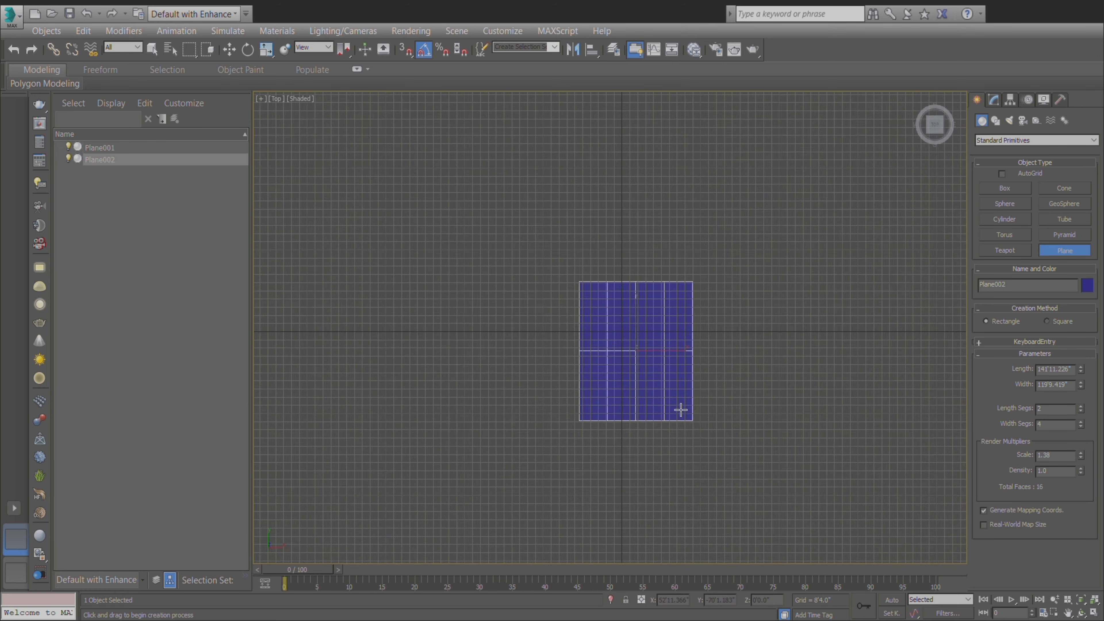
scroll(698, 434, "down", 4)
Step: Move the new plane so that its centre sits close to the grid origin
key("w")
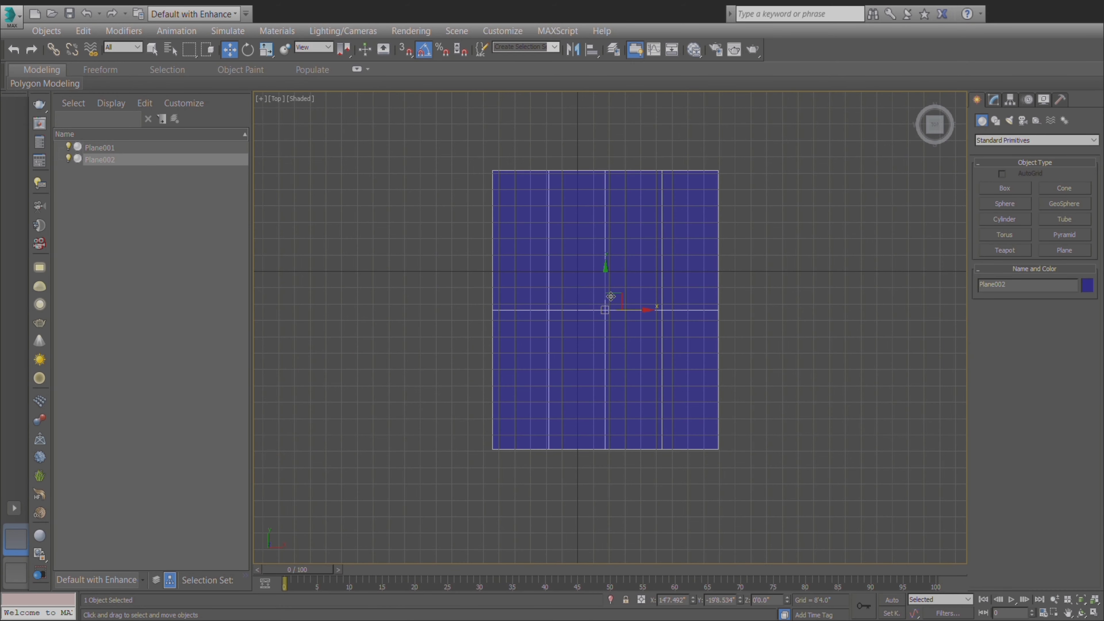
left_click_drag(627, 333, 573, 285)
left_click_drag(647, 280, 614, 279)
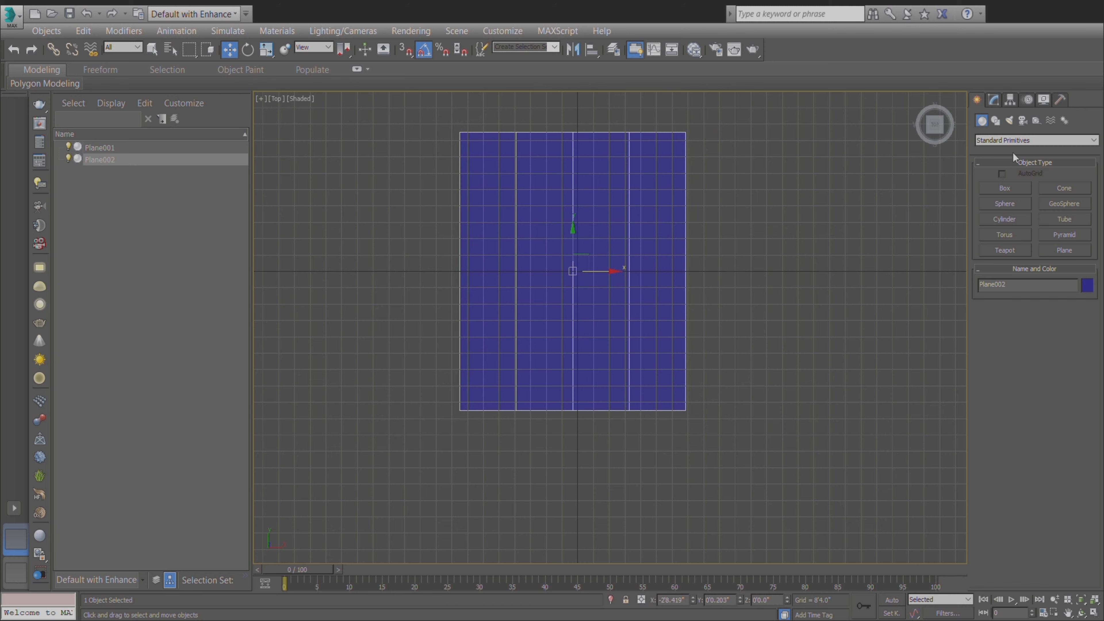
Step: Increase the plane's length and width parameters until it is larger and roughly square
left_click(994, 100)
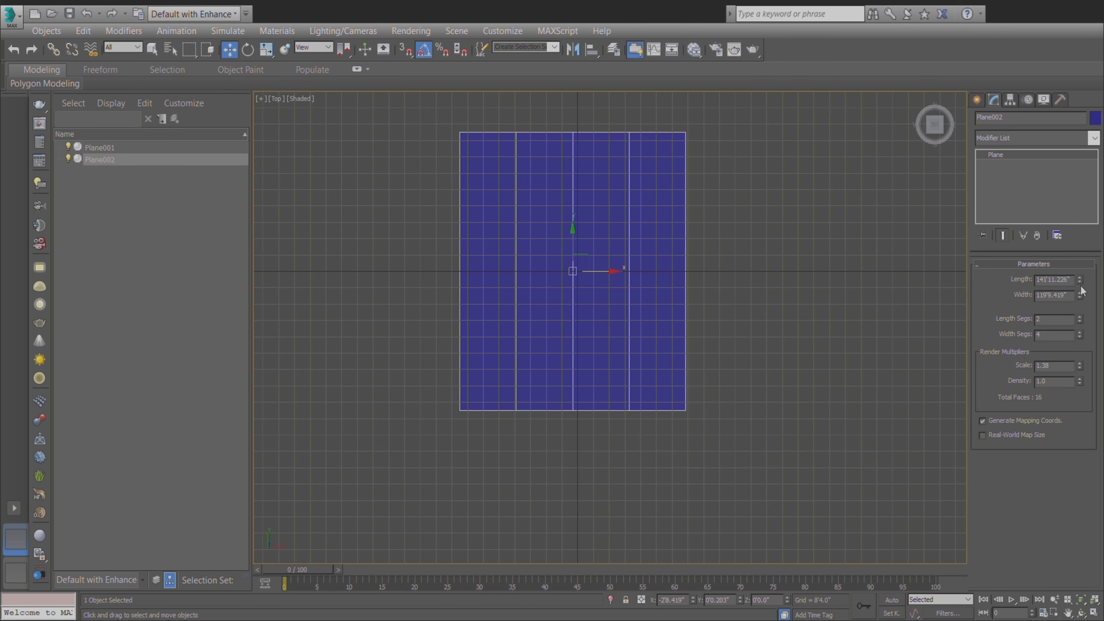
mouse_move(1080, 279)
left_mouse_down()
mouse_move(1084, 267)
mouse_move(1081, 289)
mouse_move(1082, 274)
left_mouse_up()
scroll(611, 377, "down", 4)
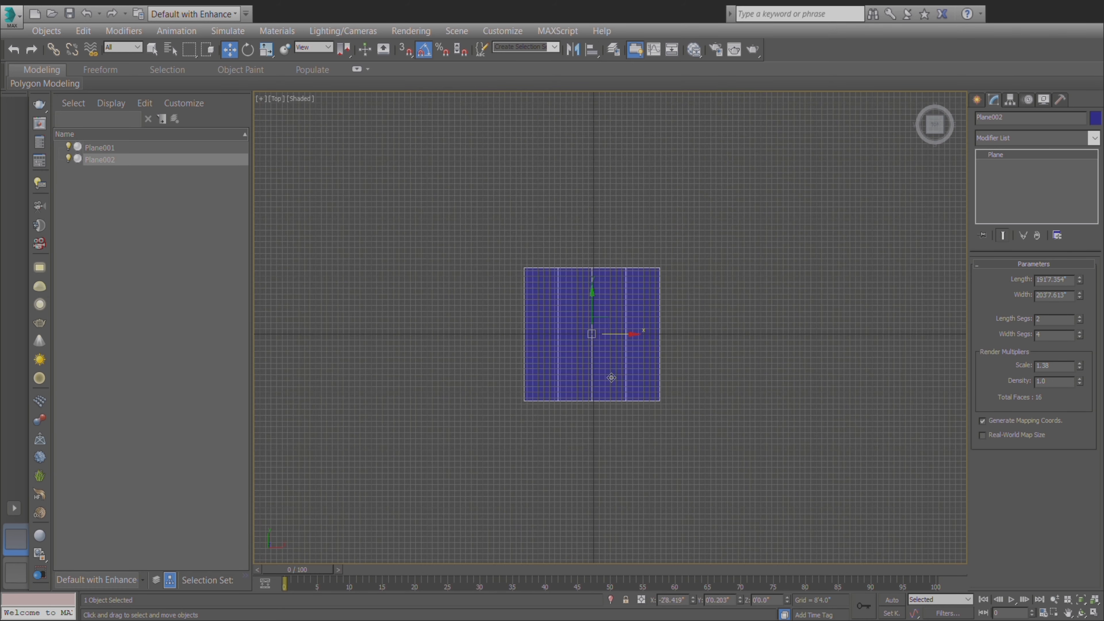
scroll(604, 346, "up", 4)
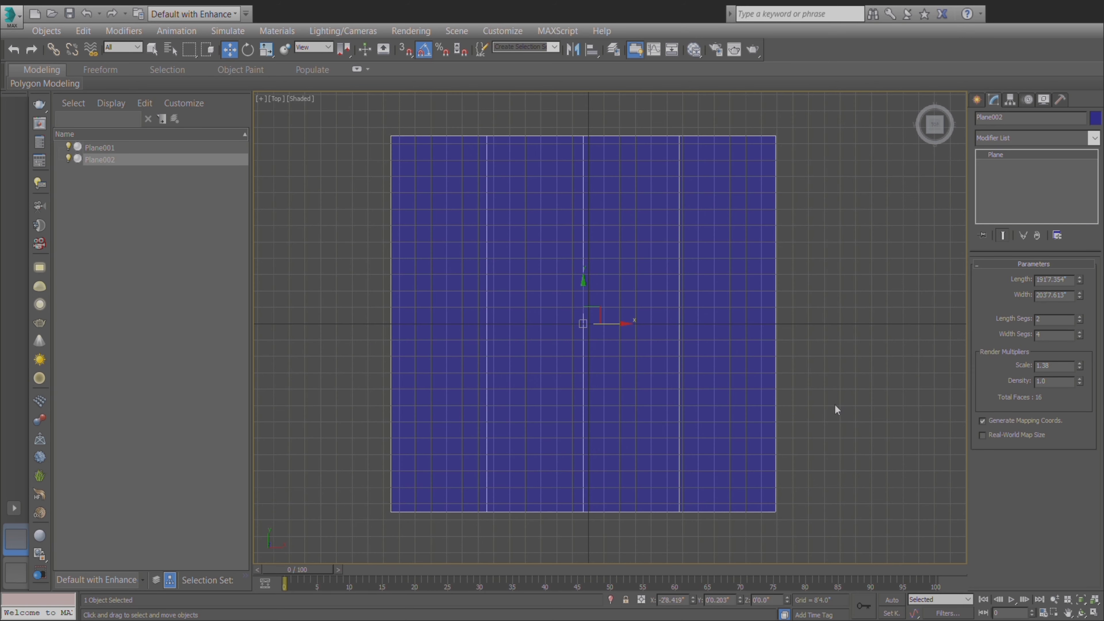
Step: Hide the viewport grid and give the plane 30 length segments and 25 width segments
key("g")
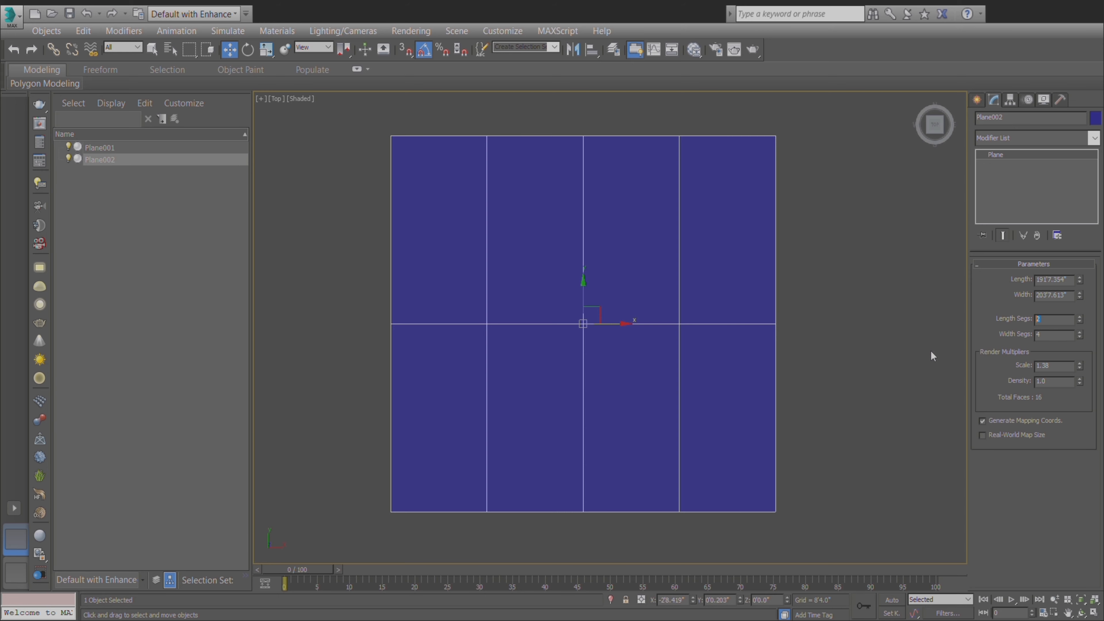
type("30")
left_click(1057, 337)
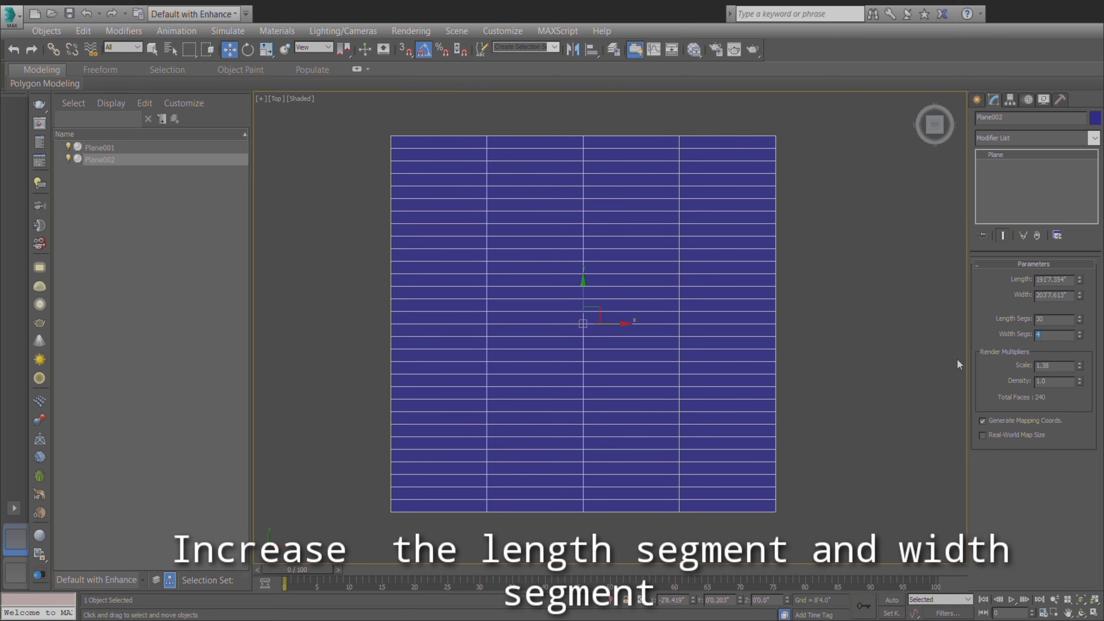
type("25")
left_click(835, 391)
left_click(623, 402)
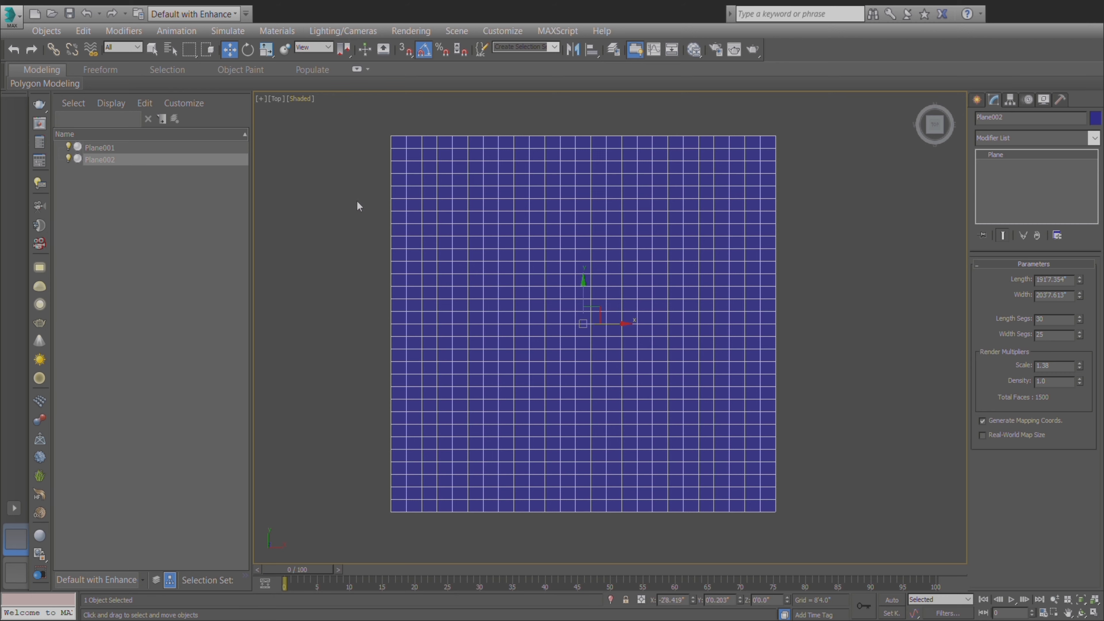
Step: Show the plane in wireframe and add an Edit Poly modifier to it
key("F3")
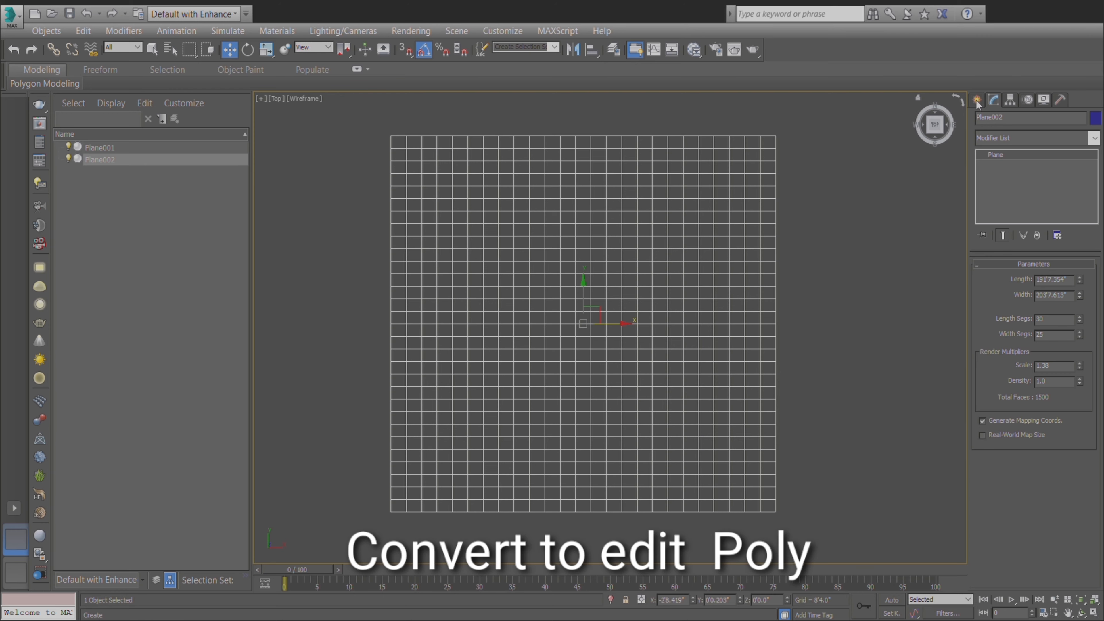
left_click(1093, 139)
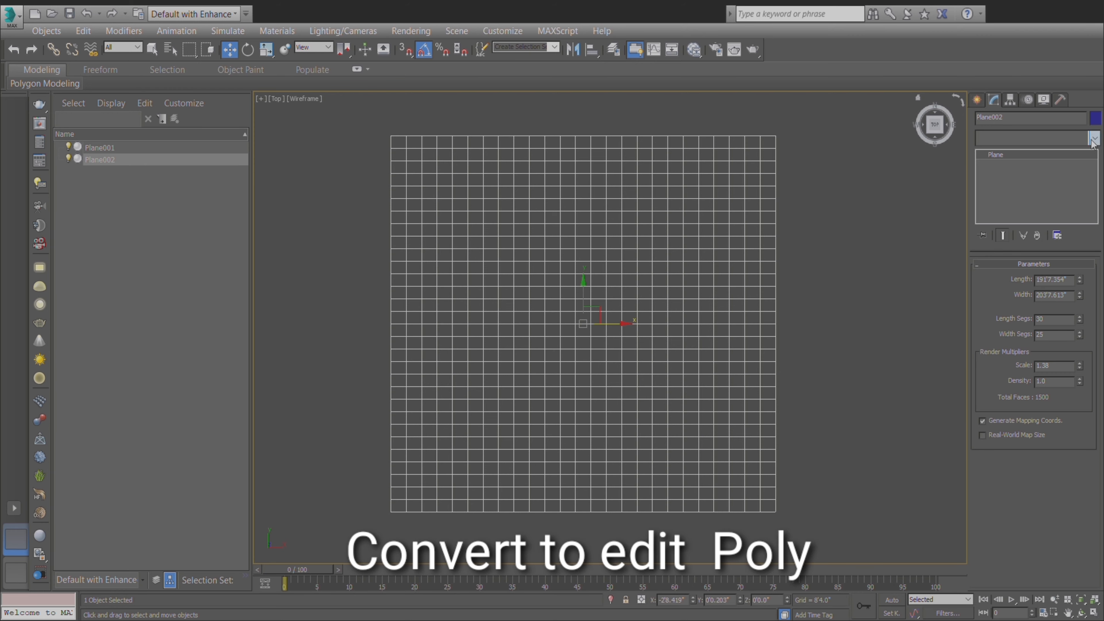
key("e")
left_click(1010, 189)
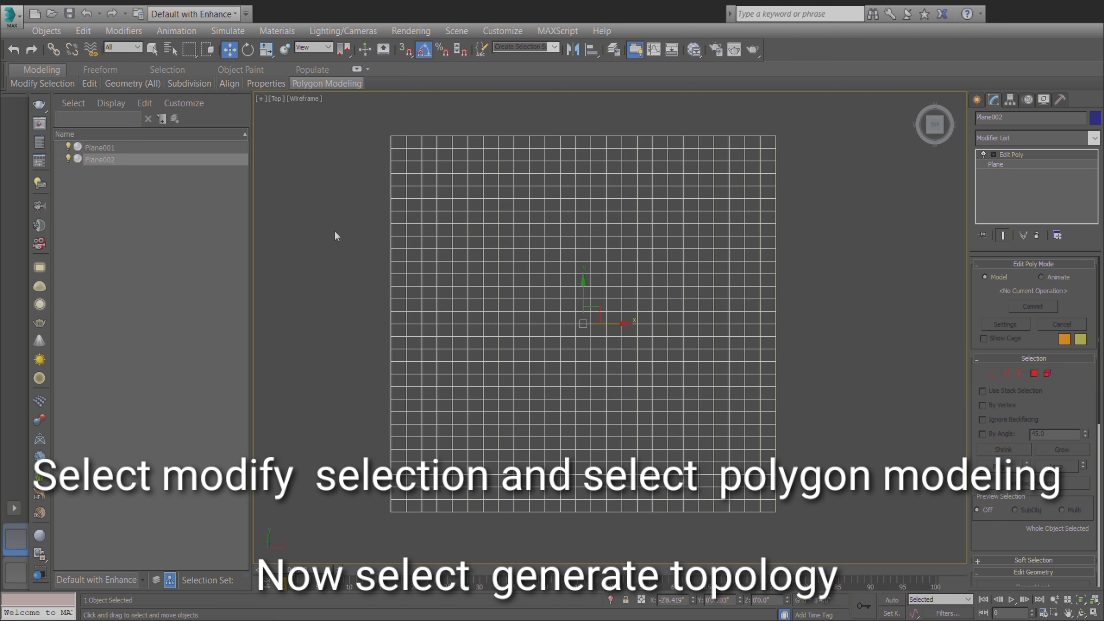
Step: Generate a diamond-pattern topology on the plane and switch to polygon level with all polygons selected
left_click(366, 221)
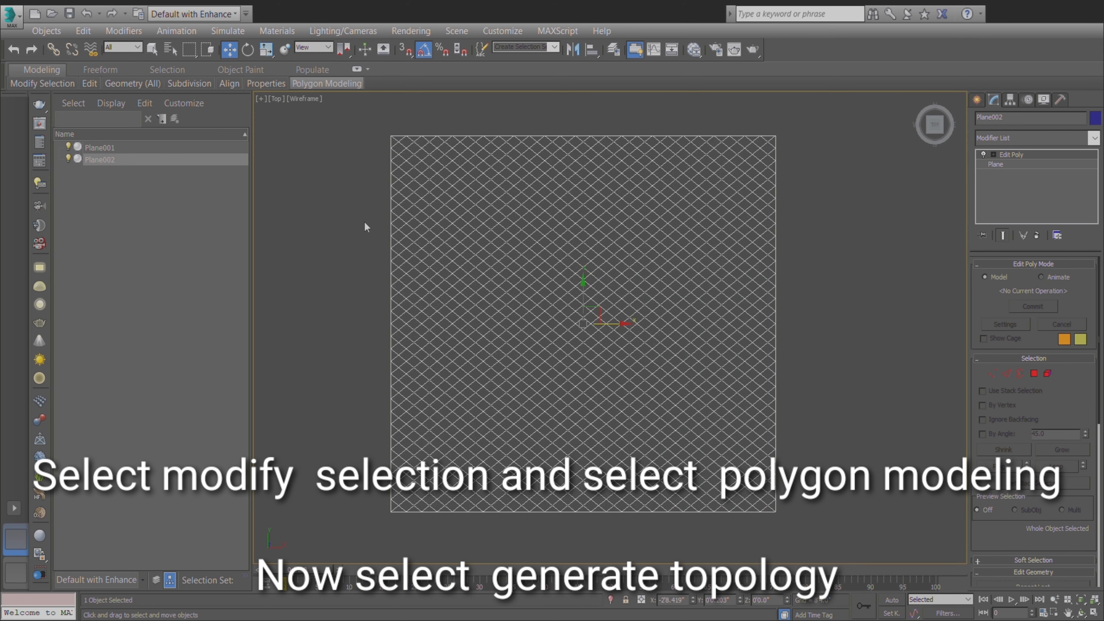
left_click(1034, 373)
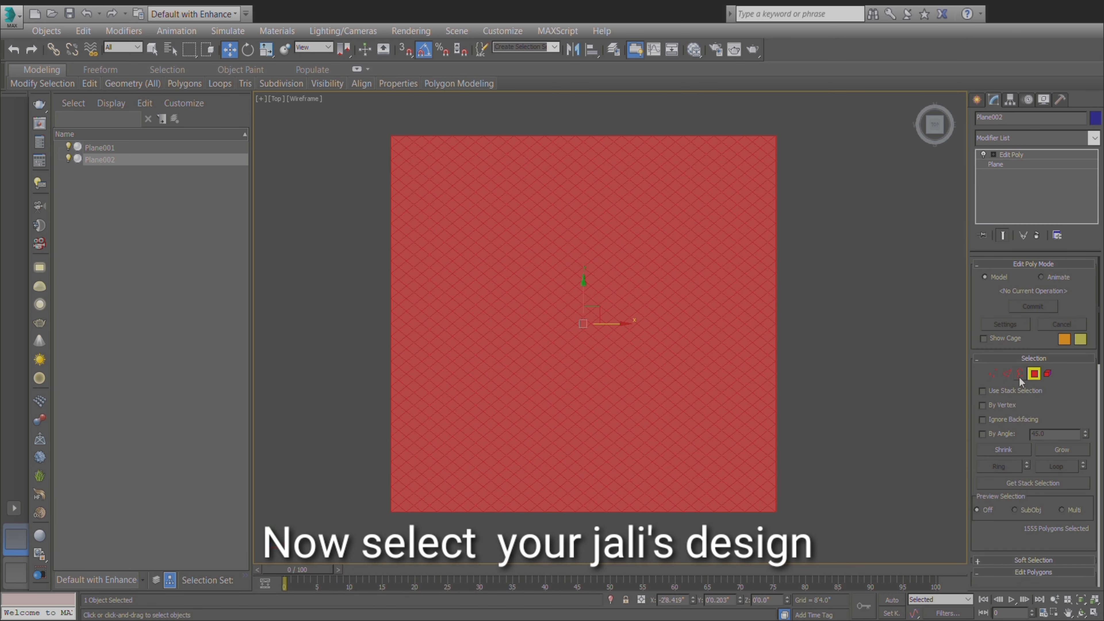
Step: Inset all selected polygons individually, leaving only narrow strips between the diamonds
scroll(833, 337, "down", 5)
scroll(833, 338, "up", 2)
scroll(624, 331, "up", 5)
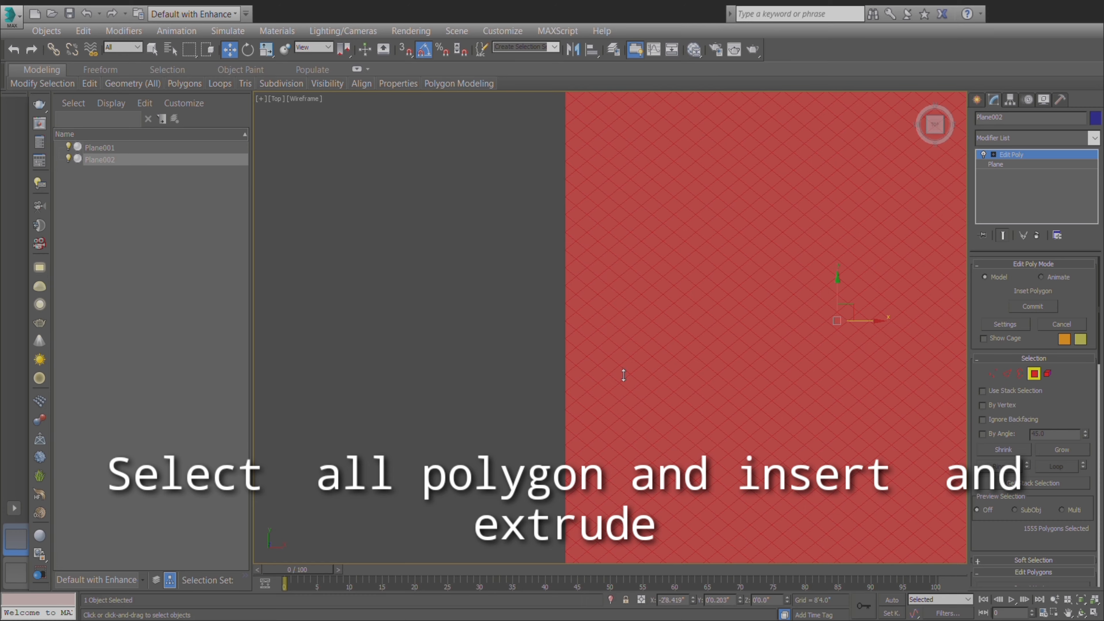
left_click_drag(624, 375, 627, 357)
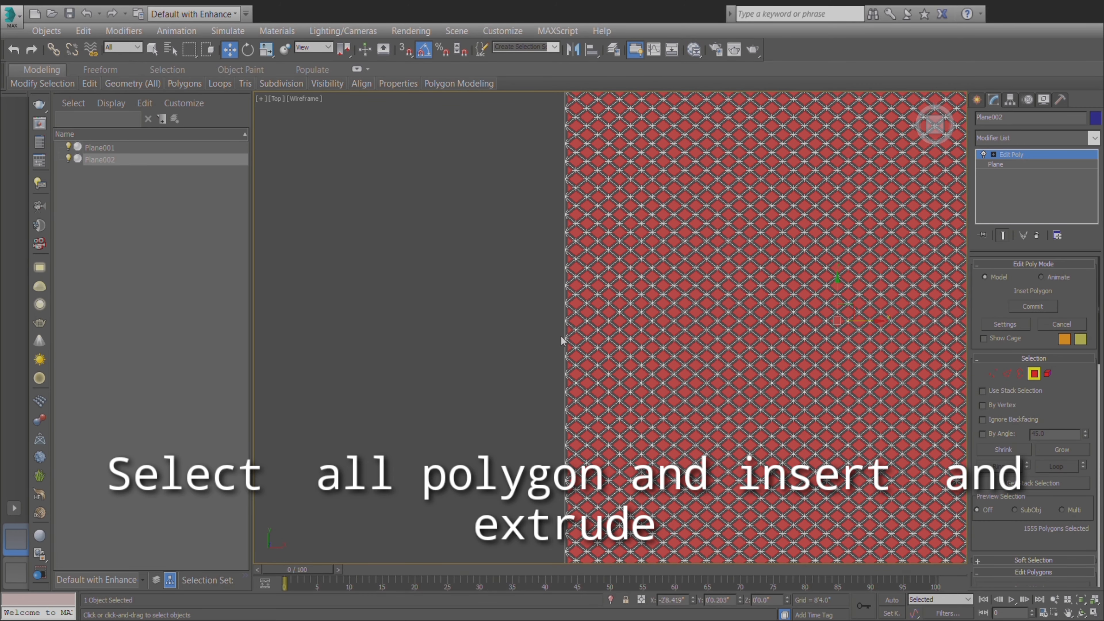
scroll(626, 361, "up", 5)
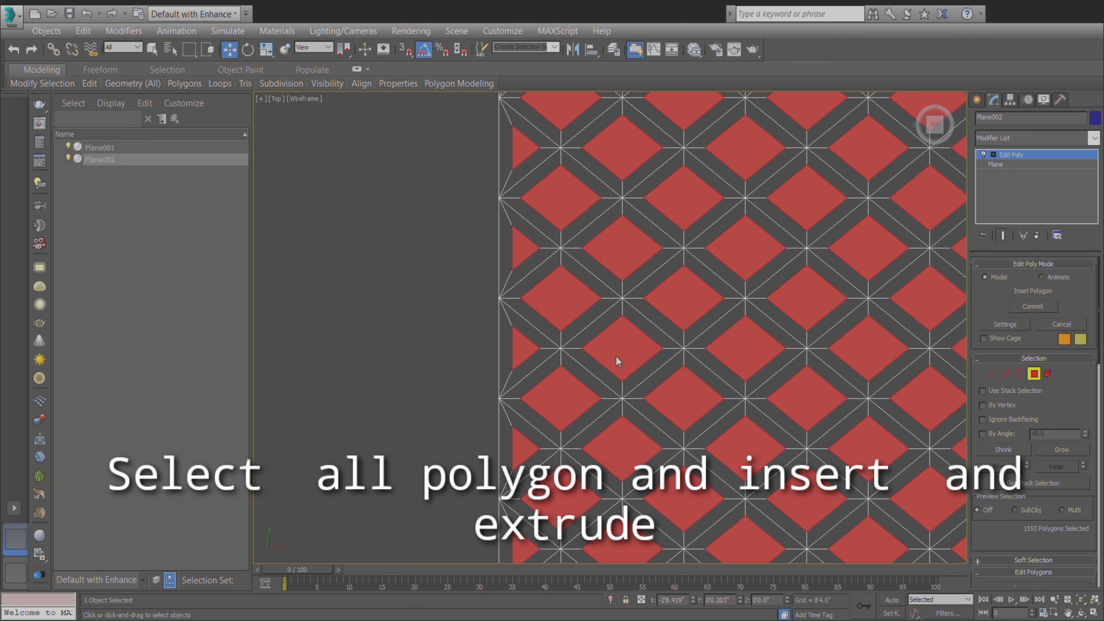
left_click_drag(617, 360, 622, 368)
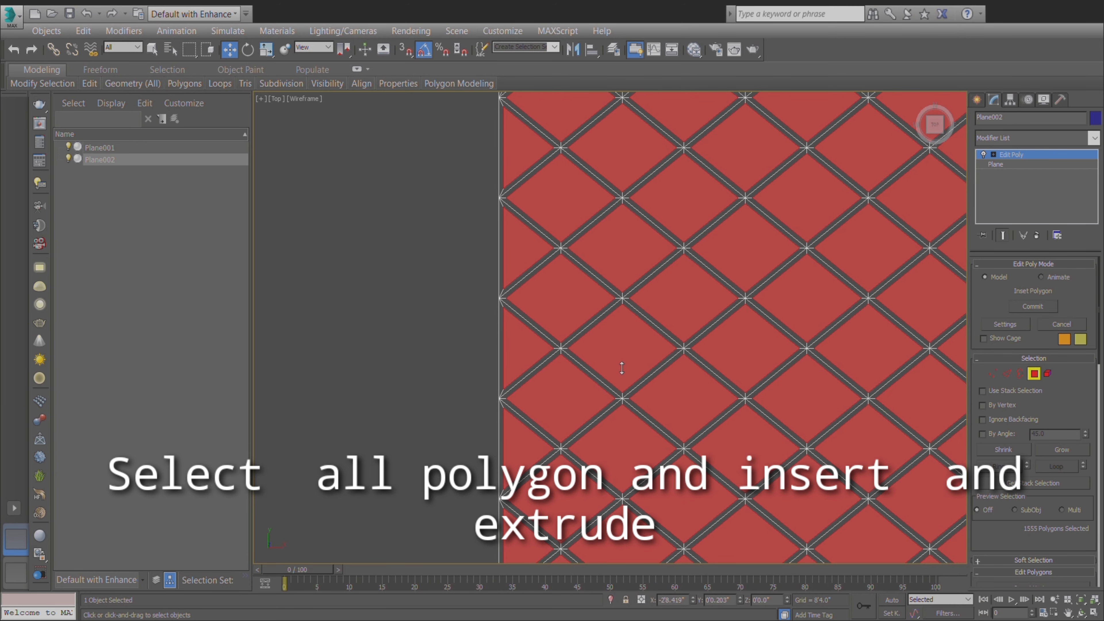
left_click(615, 367)
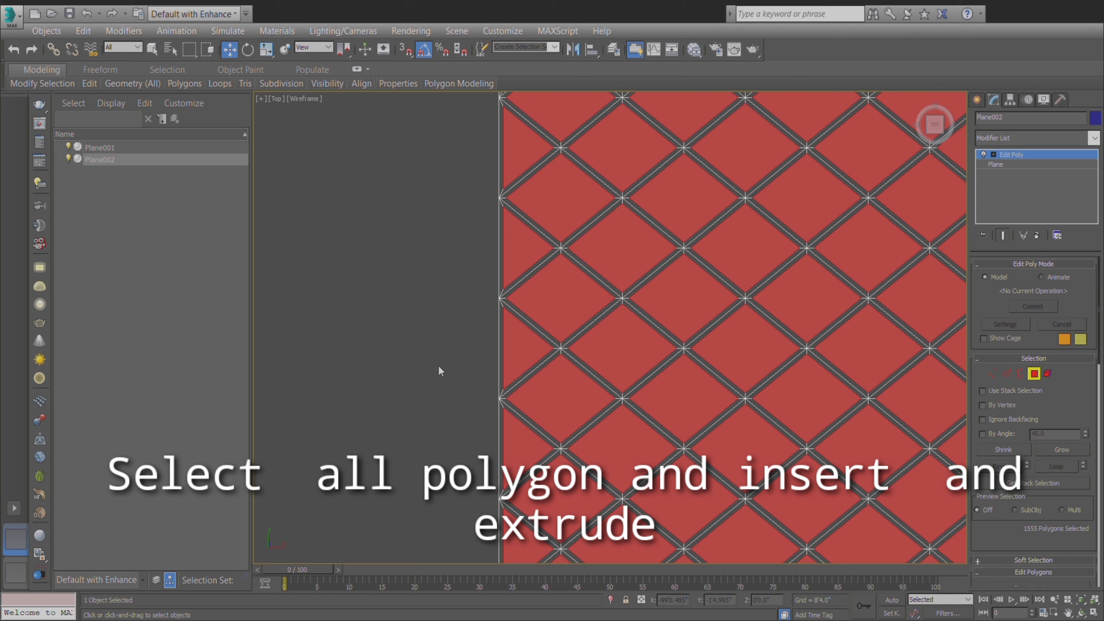
Step: Extrude the inset diamond polygons and delete them to open the holes of the lattice
key("shift+e")
left_click(617, 372)
left_click_drag(787, 397, 610, 358)
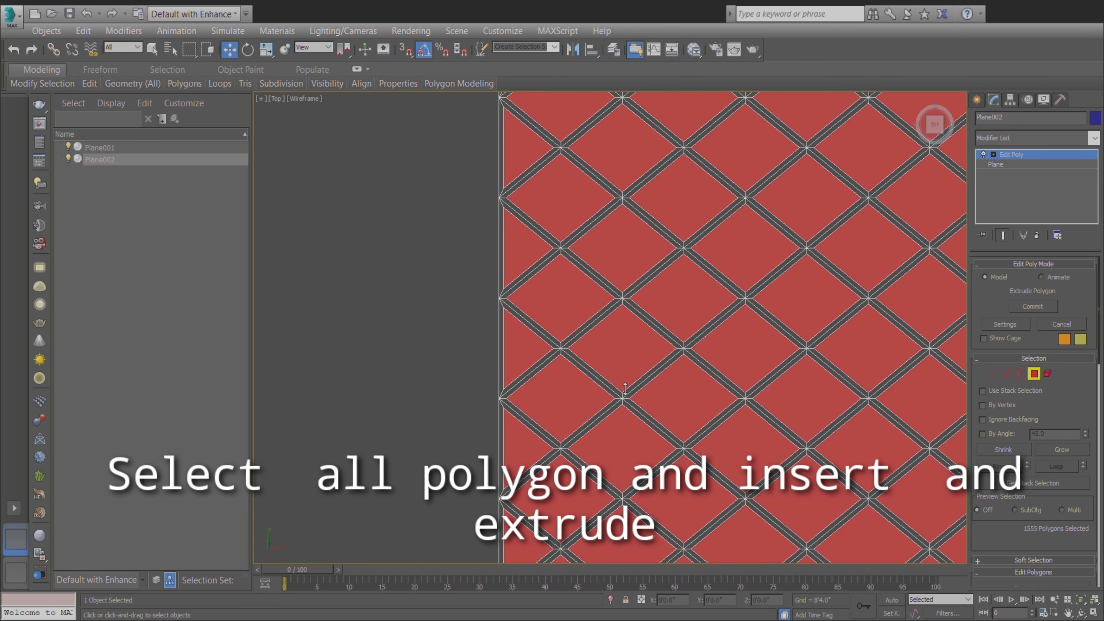
scroll(625, 387, "down", 4)
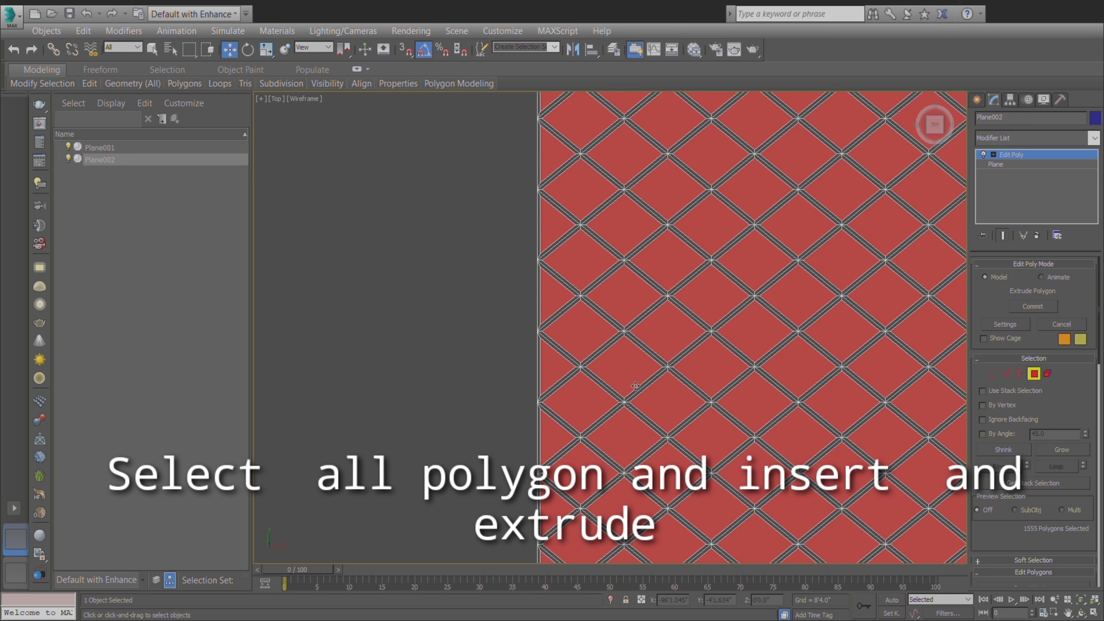
scroll(635, 386, "up", 8)
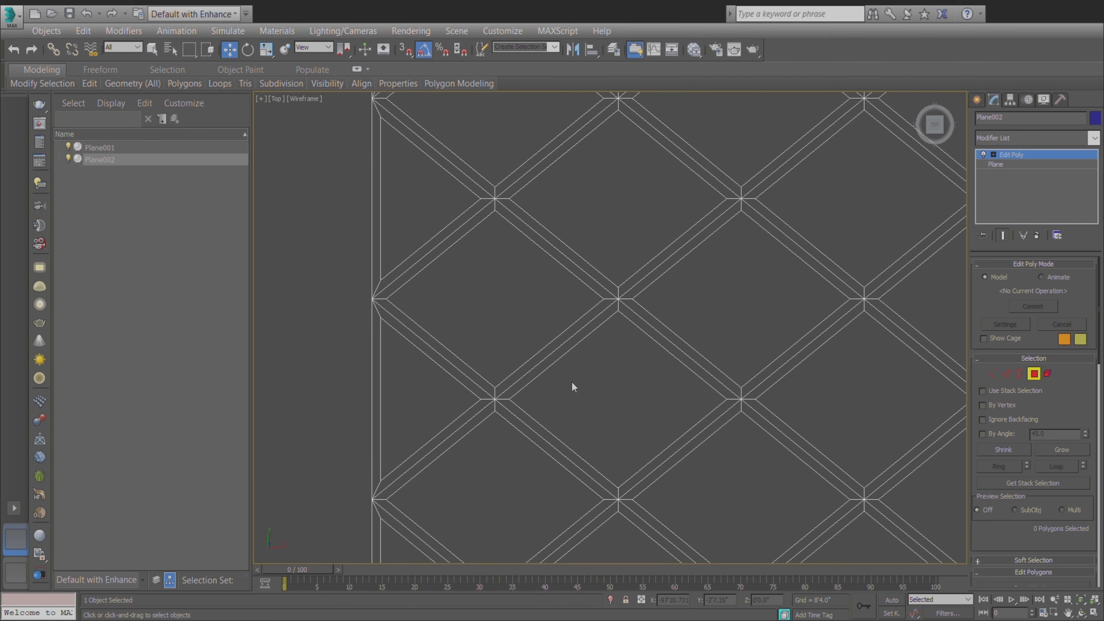
Step: Switch the viewport back to shaded display, leave polygon level and deselect the lattice
scroll(572, 387, "down", 10)
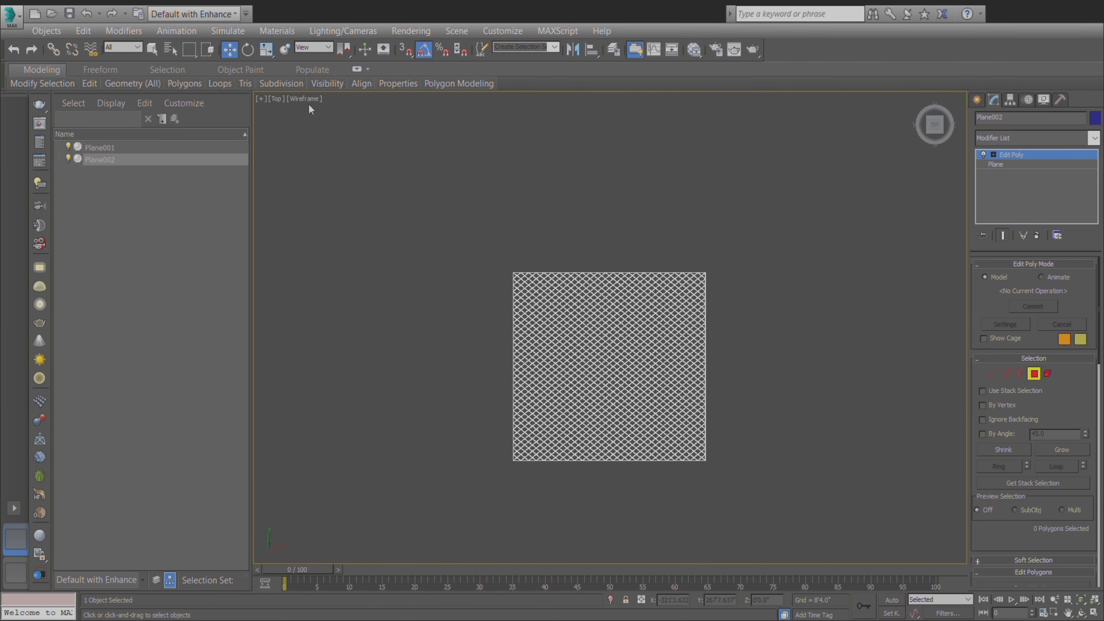
scroll(600, 400, "up", 5)
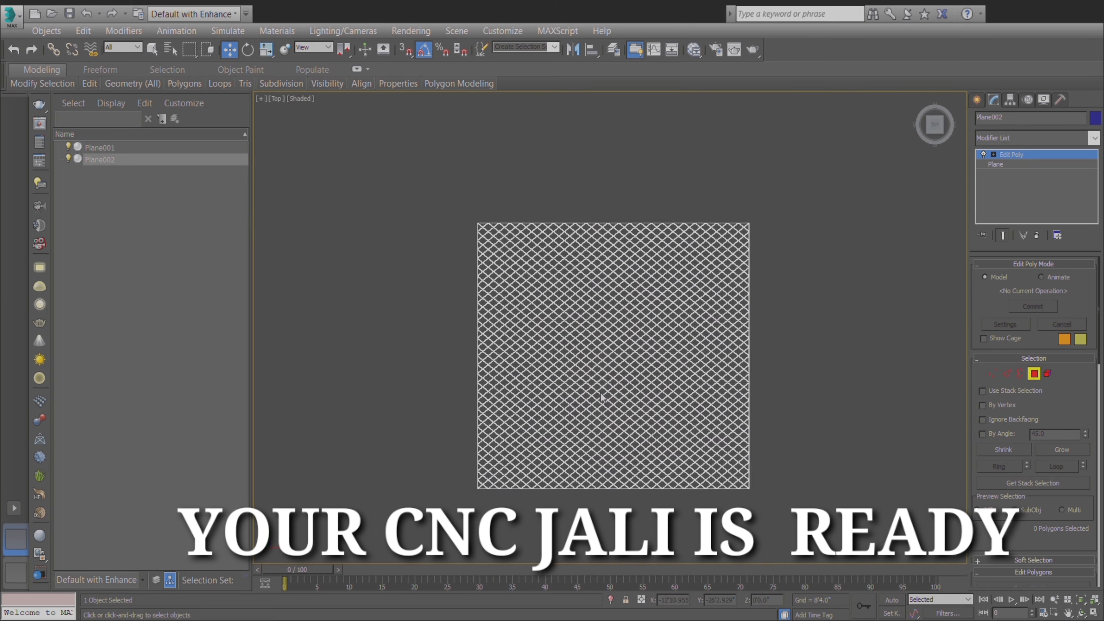
scroll(601, 396, "down", 4)
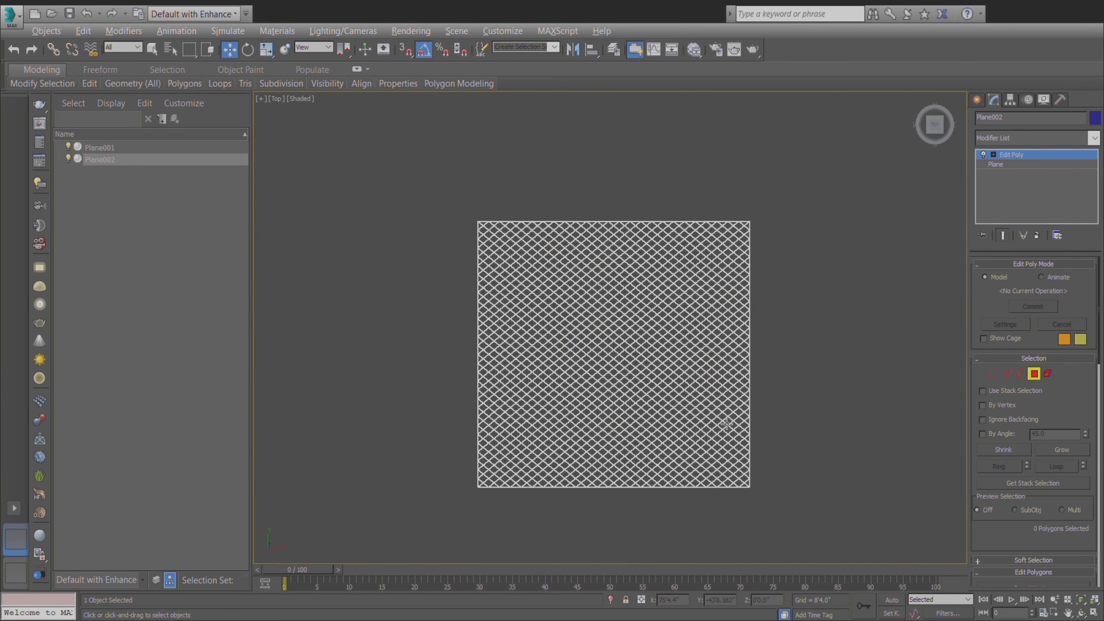
left_click(1035, 374)
left_click(721, 416)
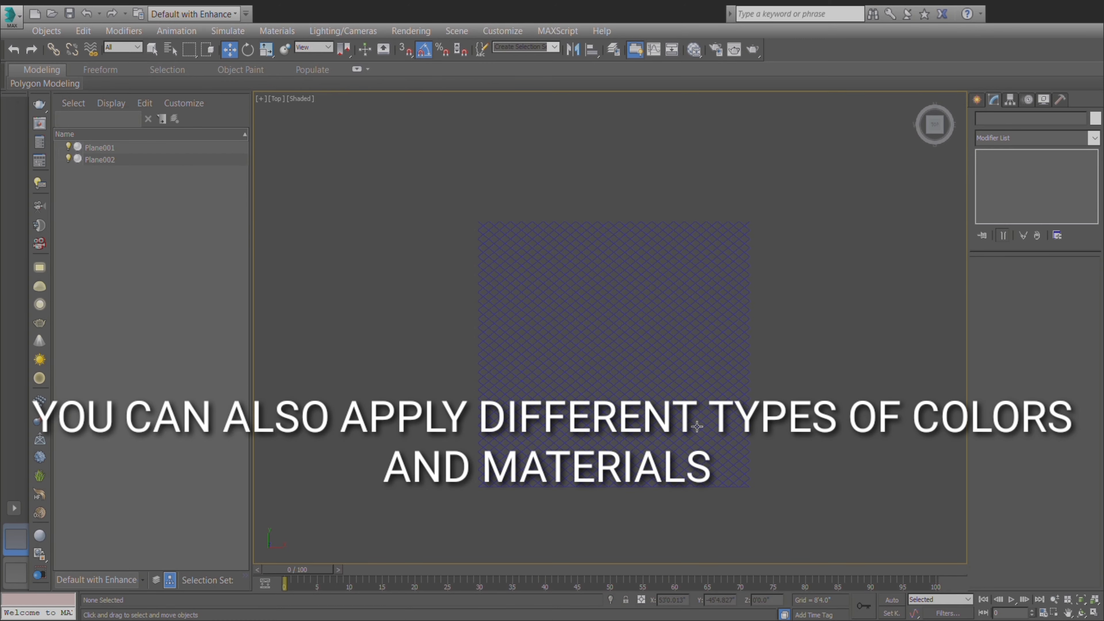
Step: Examine the finished lattice from a tilted angle and up close in the Top view
left_click(721, 416)
mouse_move(700, 428)
middle_mouse_down("alt")
mouse_move(747, 364)
mouse_move(705, 443)
middle_mouse_up("alt")
scroll(637, 390, "up", 5)
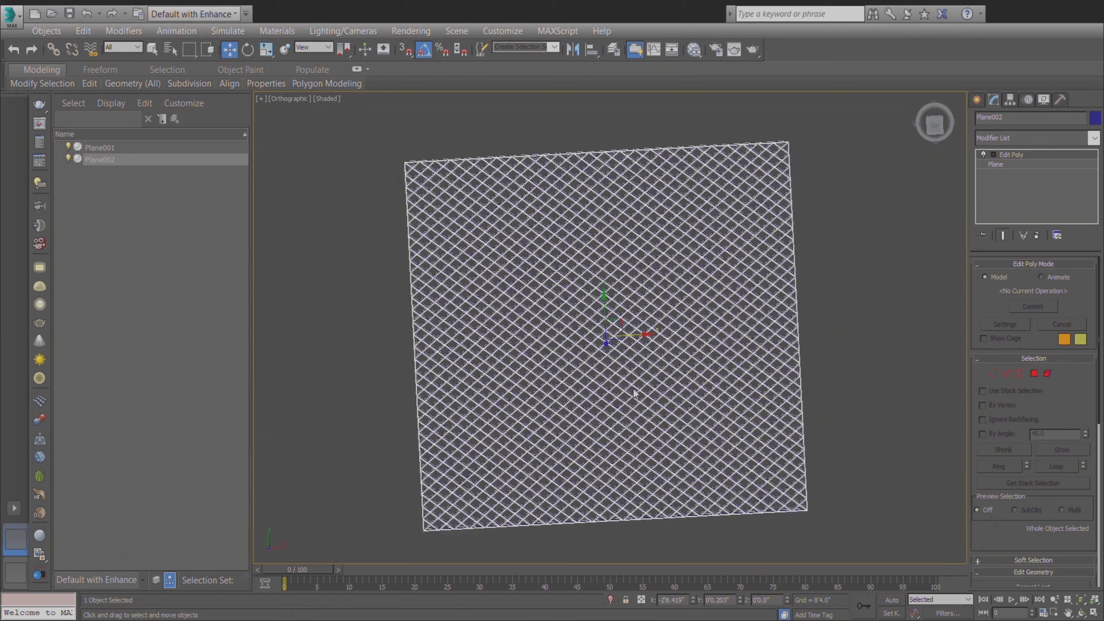
scroll(639, 379, "up", 3)
scroll(631, 369, "down", 4)
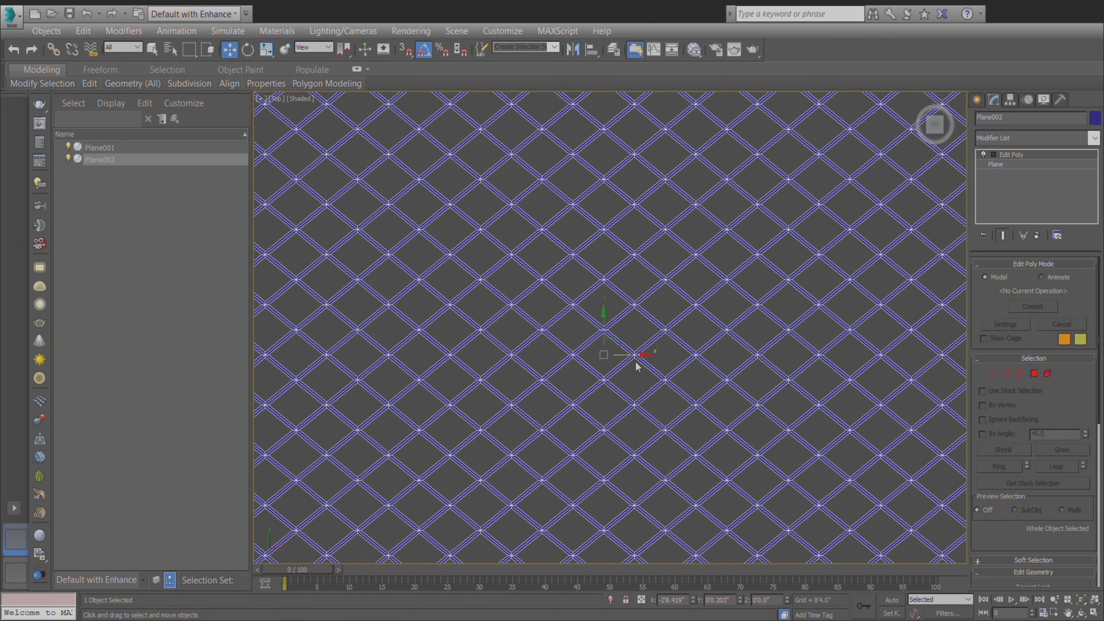
key("t")
left_click(636, 329)
scroll(634, 341, "up", 5)
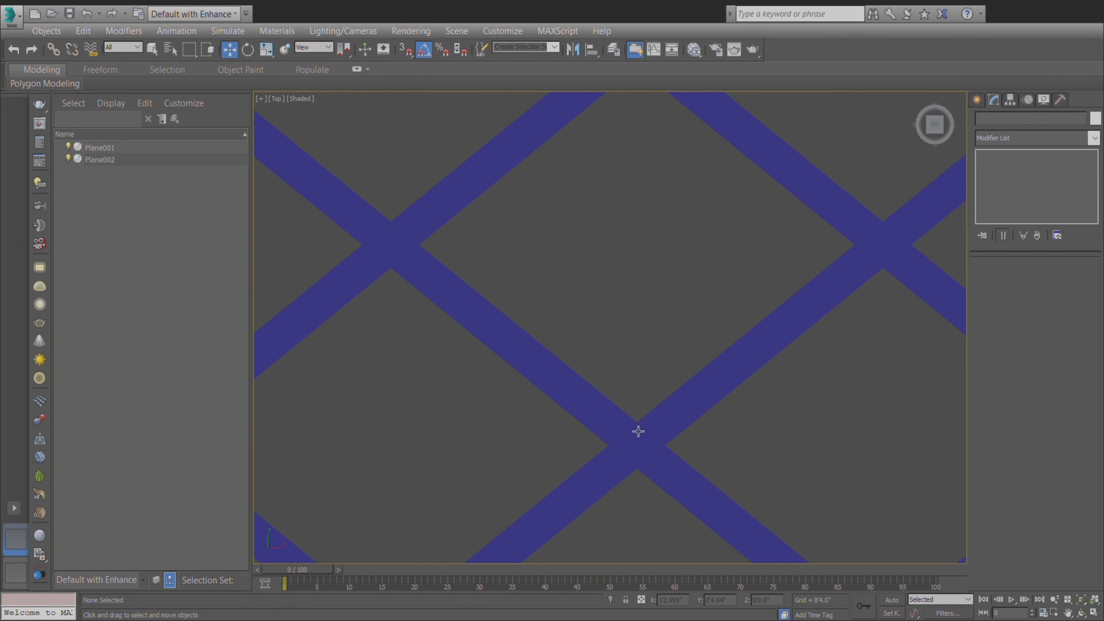
scroll(637, 404, "down", 7)
scroll(642, 391, "down", 4)
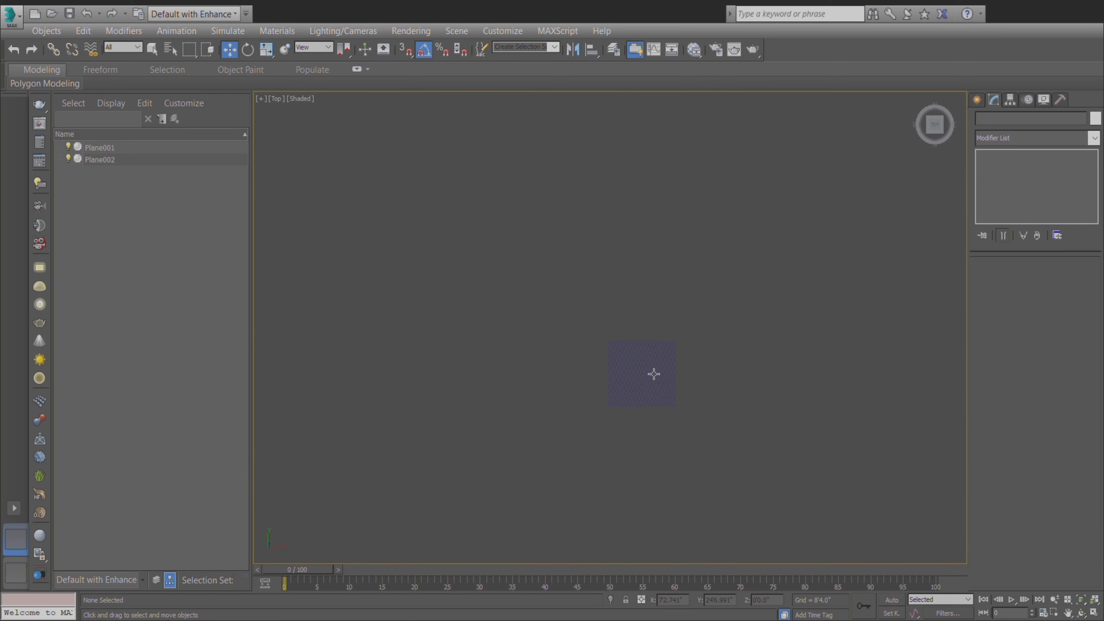
Step: Change the lattice's object colour to white and deselect it
scroll(654, 374, "up", 6)
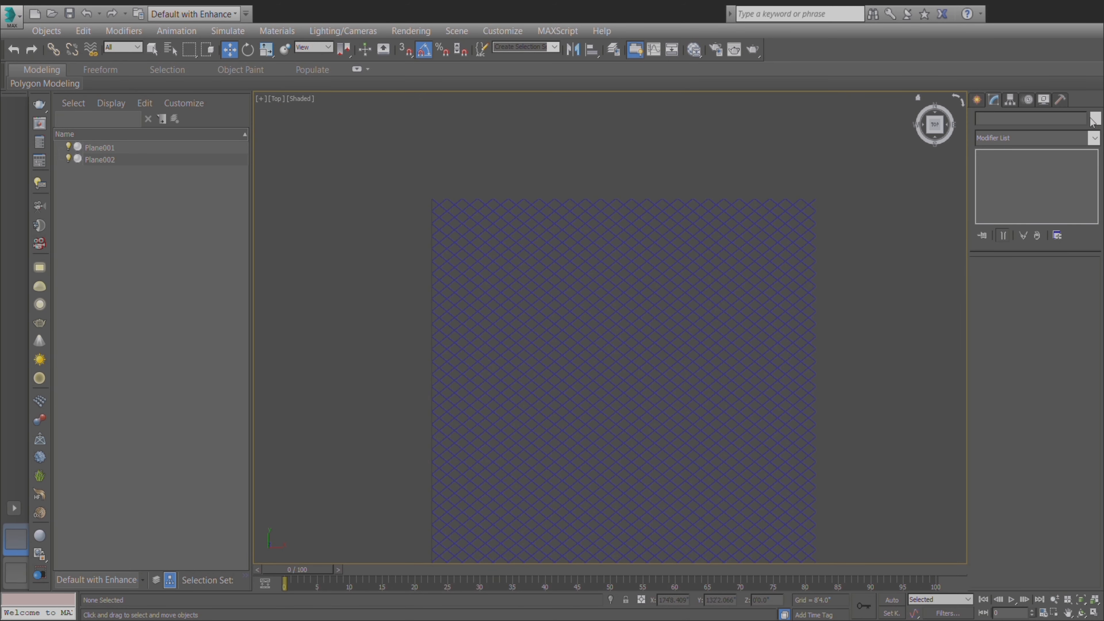
left_click(761, 384)
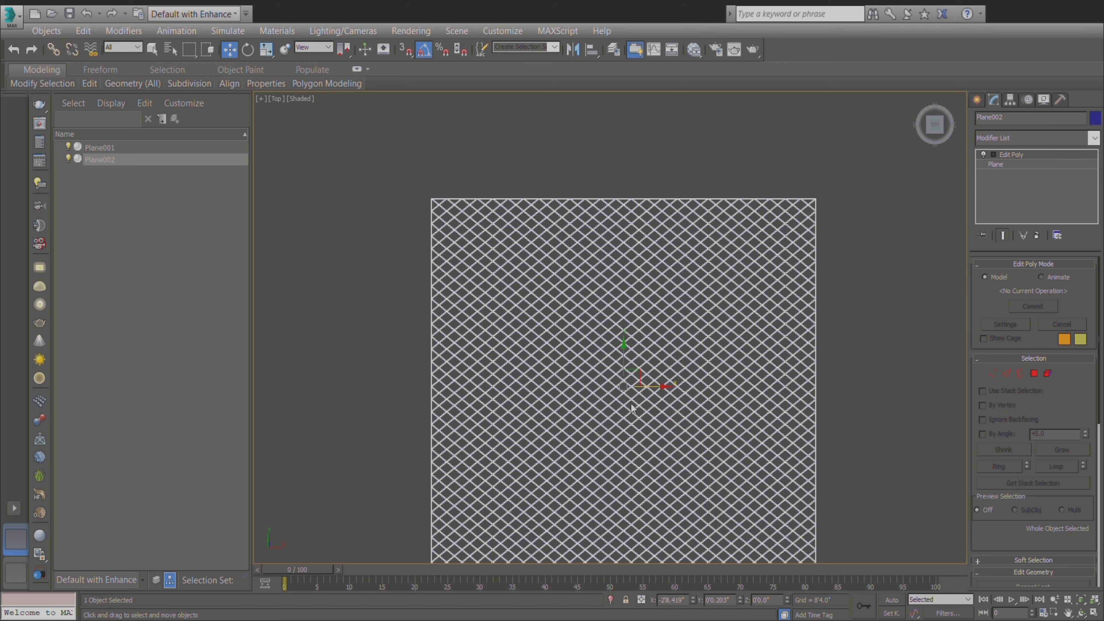
left_click(882, 397)
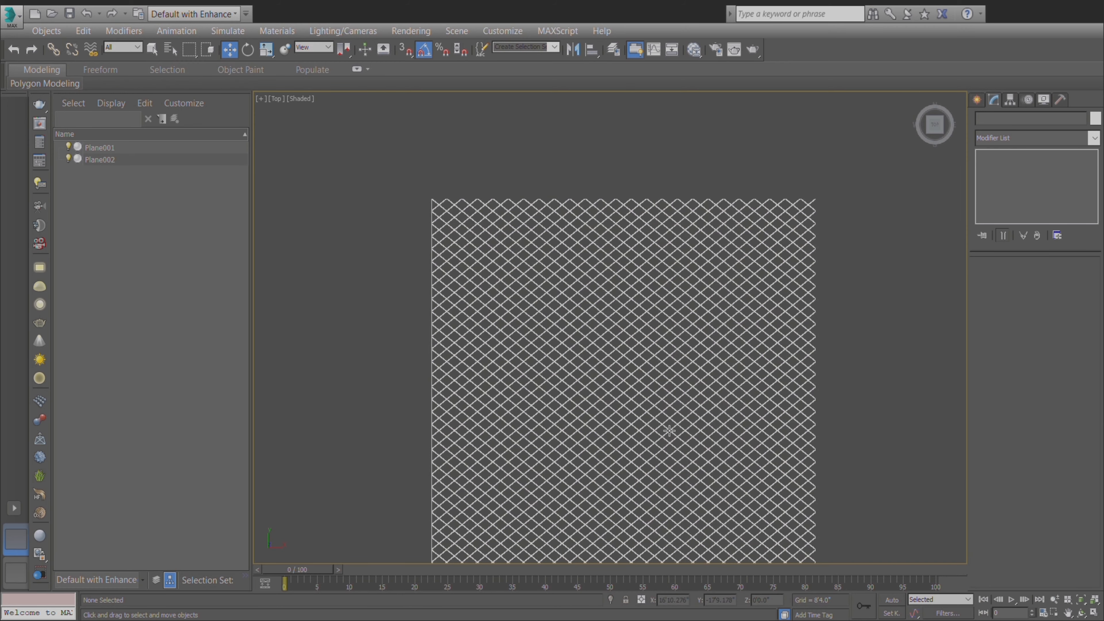
scroll(670, 431, "up", 3)
scroll(657, 374, "down", 5)
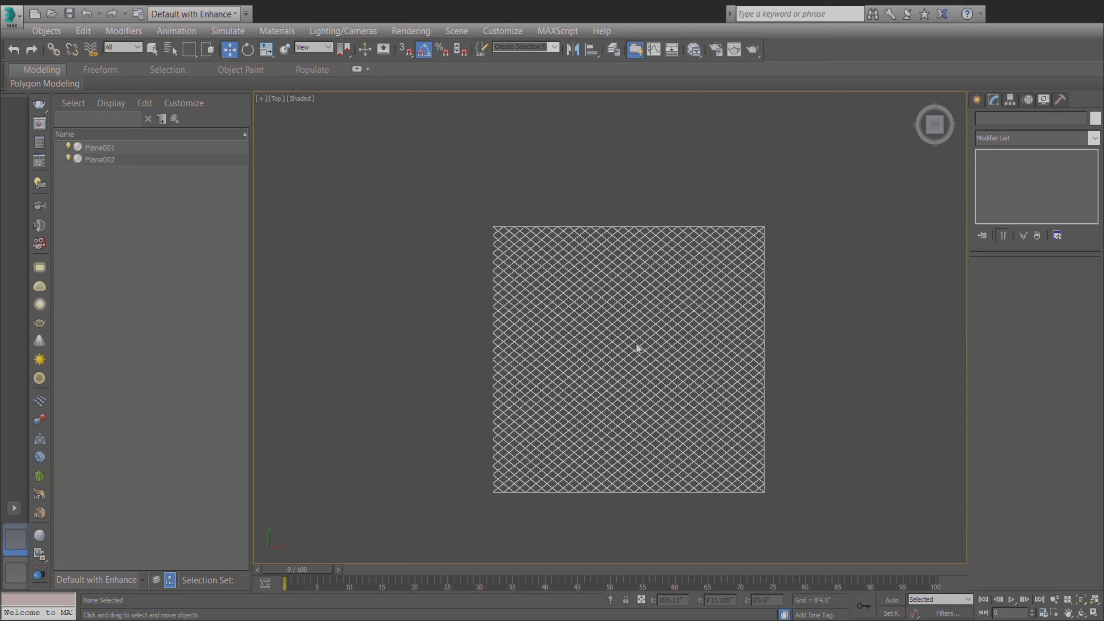
Step: Change the lattice's object colour to a dark pink and deselect it
left_click(576, 321)
scroll(758, 326, "up", 4)
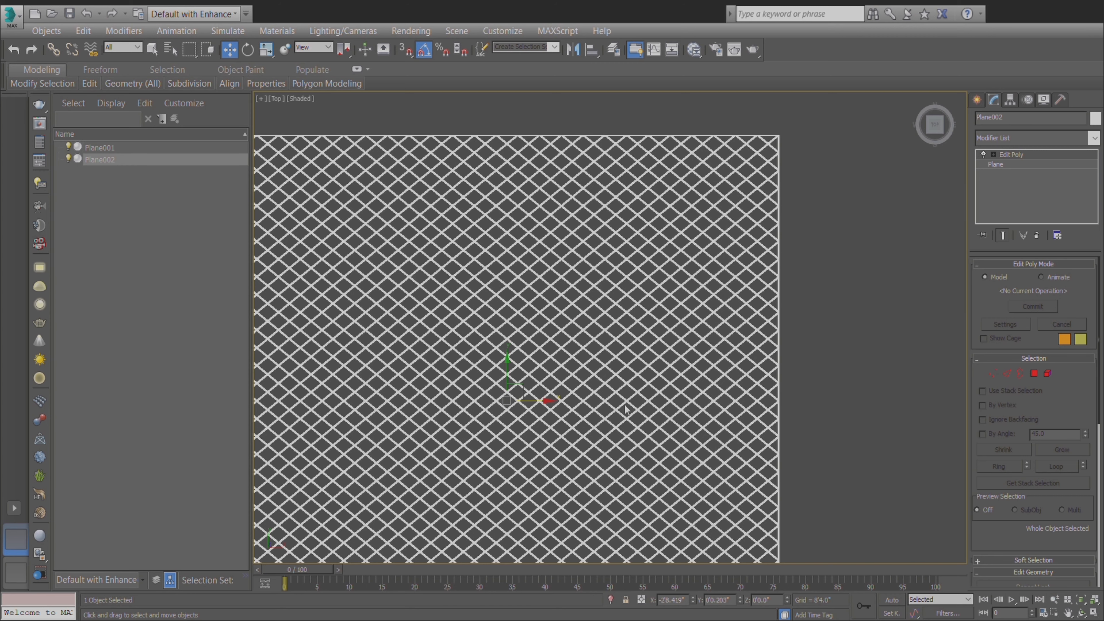
left_click(819, 367)
scroll(674, 385, "down", 10)
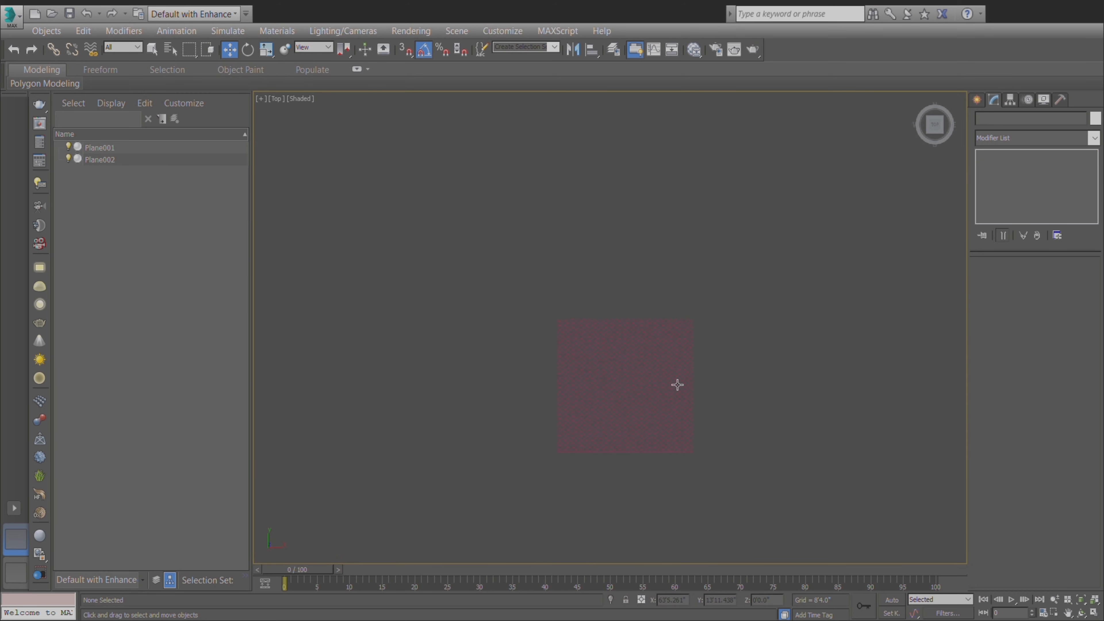